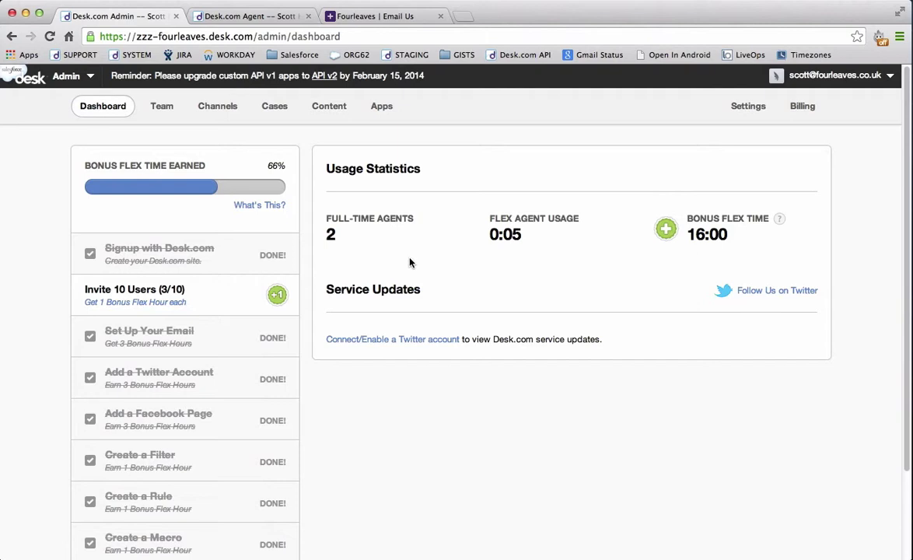
# Go to the Time Rule list under Cases > Rules in the admin settings
pyautogui.click(282, 117)
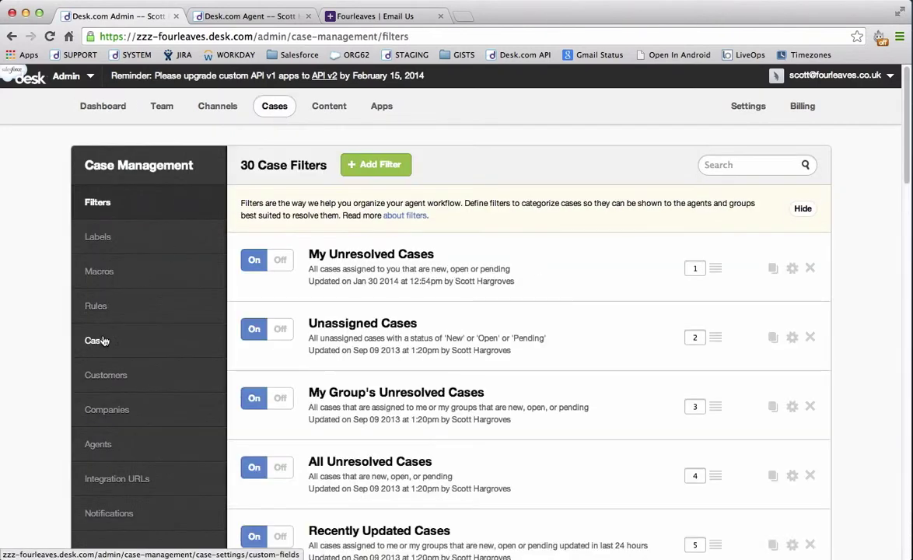
pyautogui.click(104, 313)
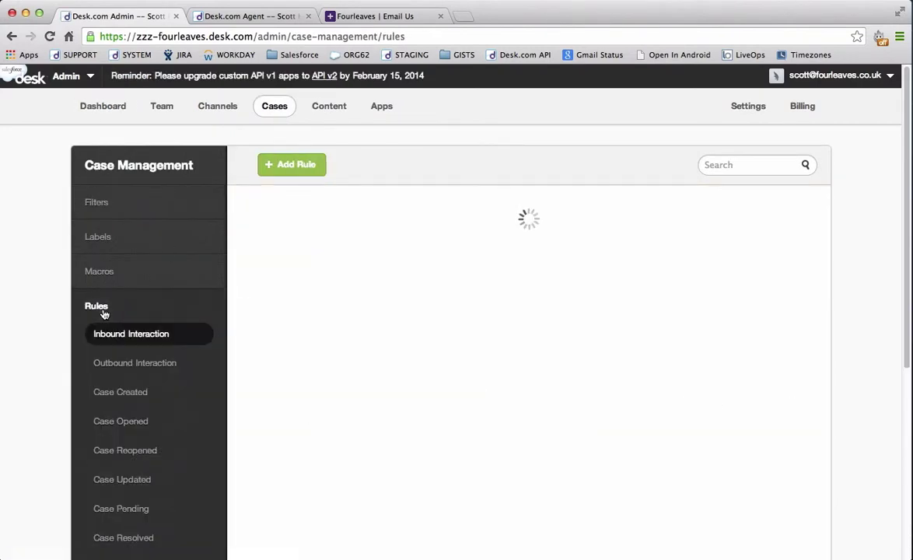
pyautogui.scroll(-2, 103, 313)
pyautogui.scroll(-1, 103, 313)
pyautogui.click(99, 433)
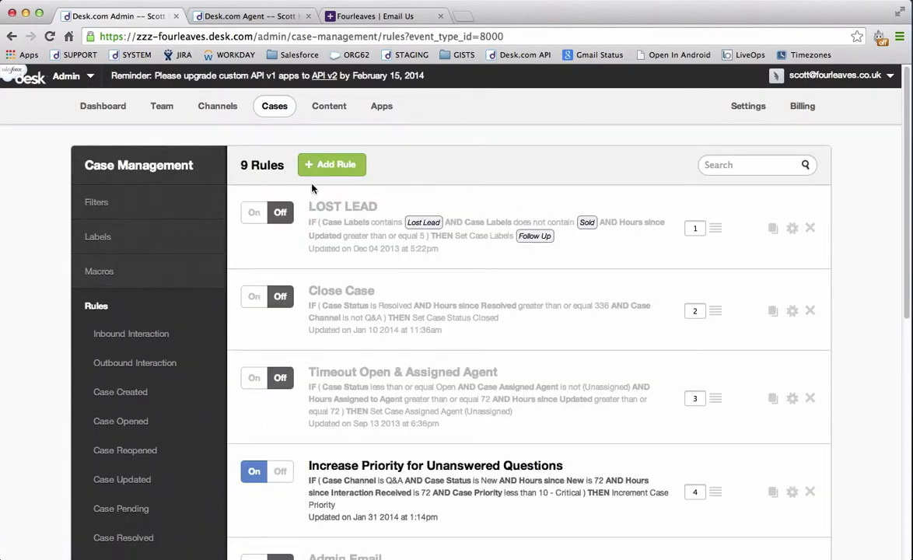
# Add a new time rule named '24 HOUR WARNING'
pyautogui.click(322, 180)
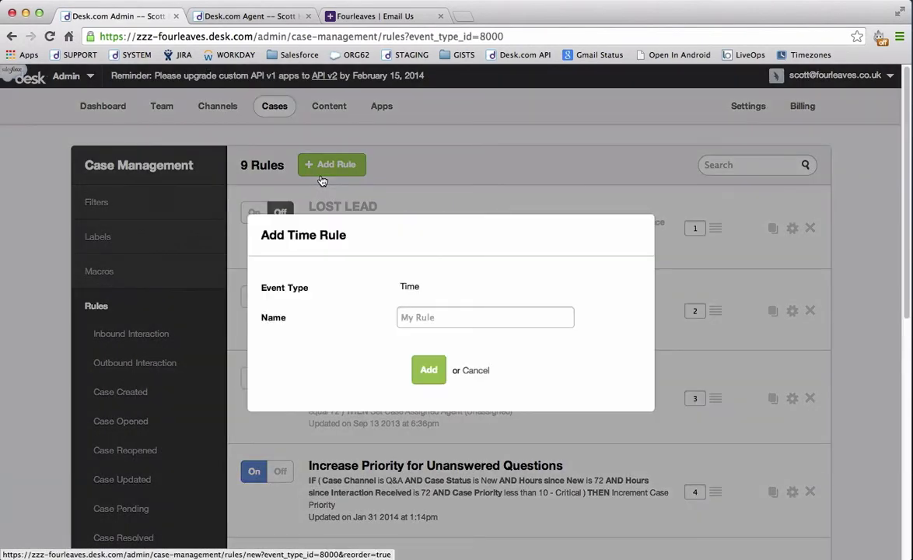
pyautogui.write('24 HOUR WARNING')
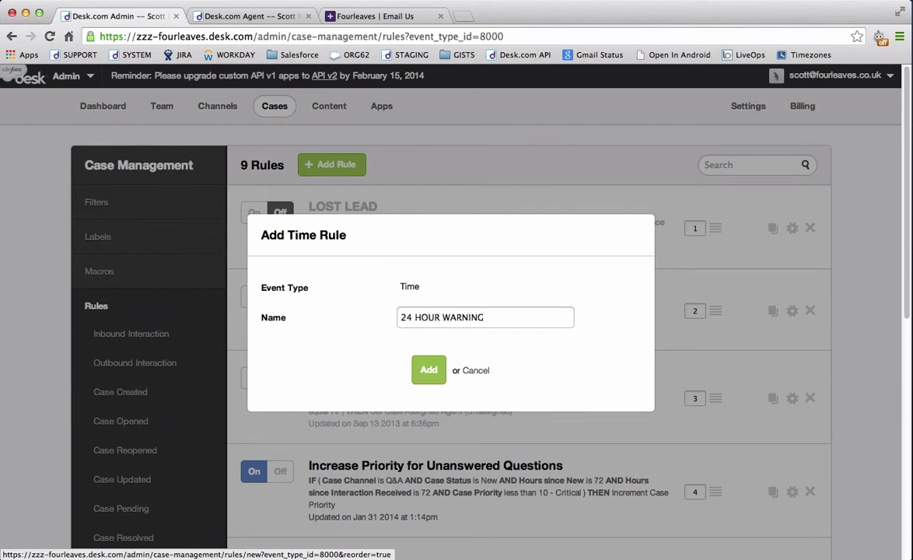
pyautogui.press('Return')
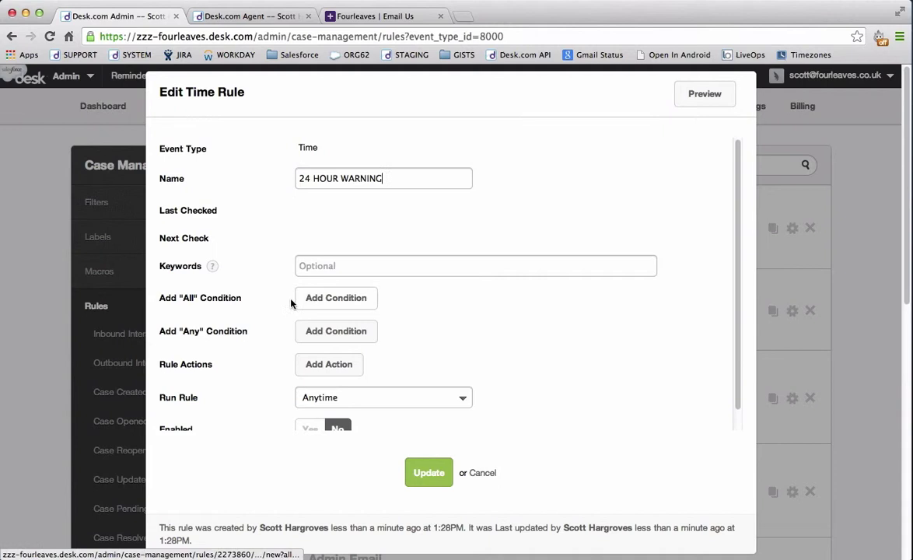
# Add an All condition: Hours since Interaction Received greater than or equal to 24
pyautogui.scroll(-1, 346, 310)
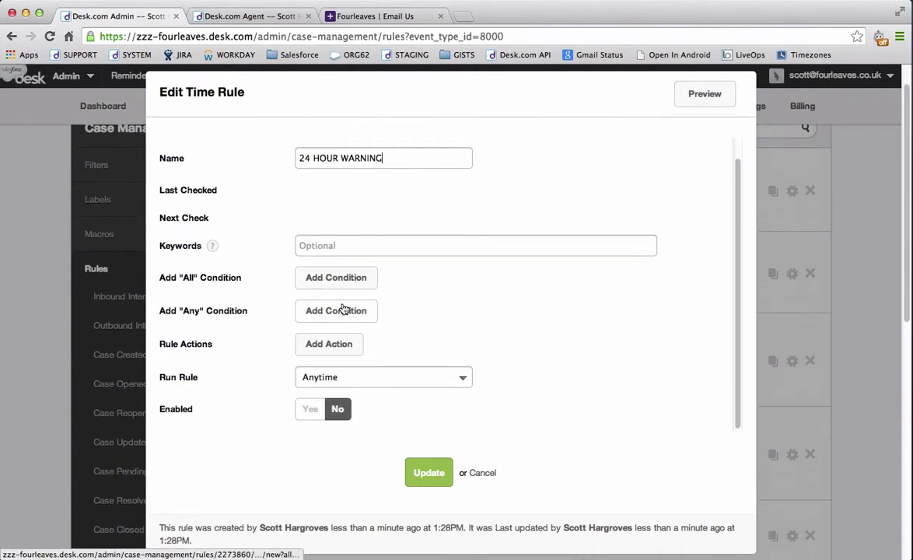
pyautogui.click(344, 279)
pyautogui.click(345, 278)
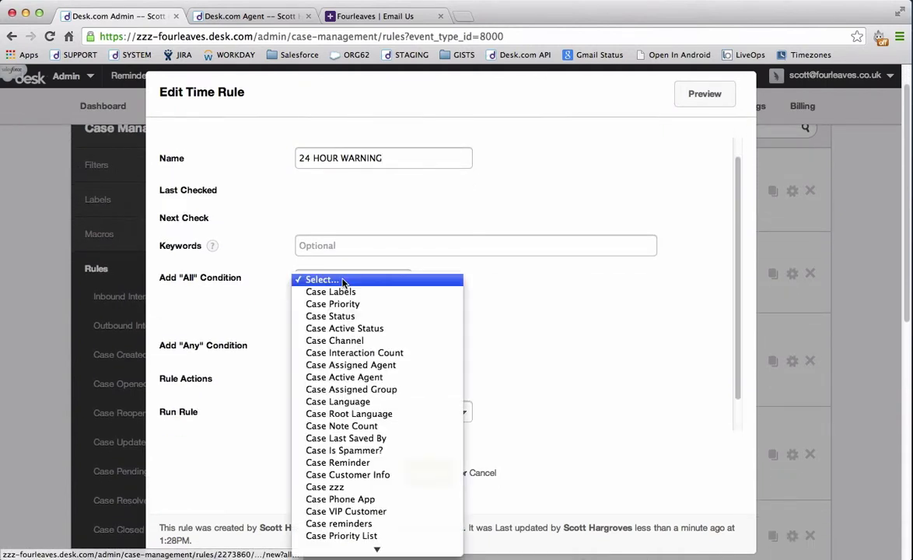
pyautogui.scroll(-3, 338, 386)
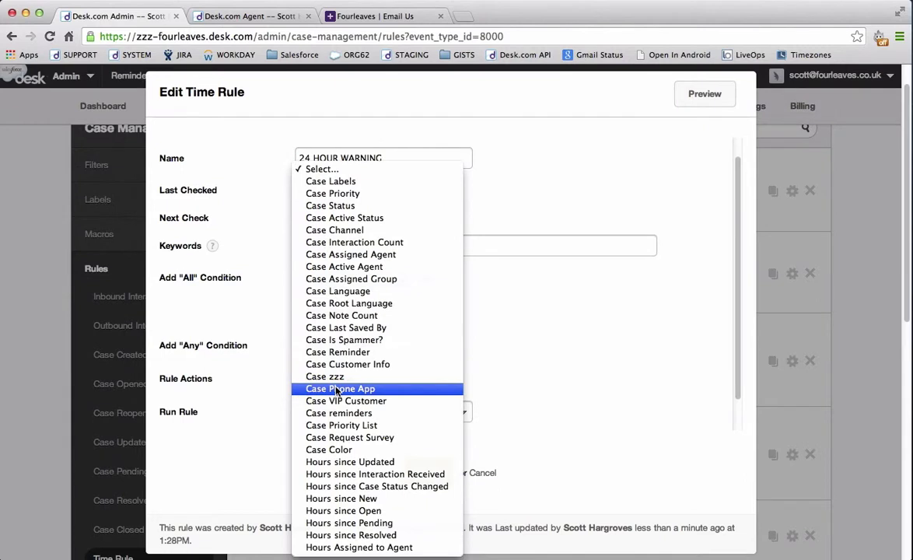
pyautogui.click(334, 476)
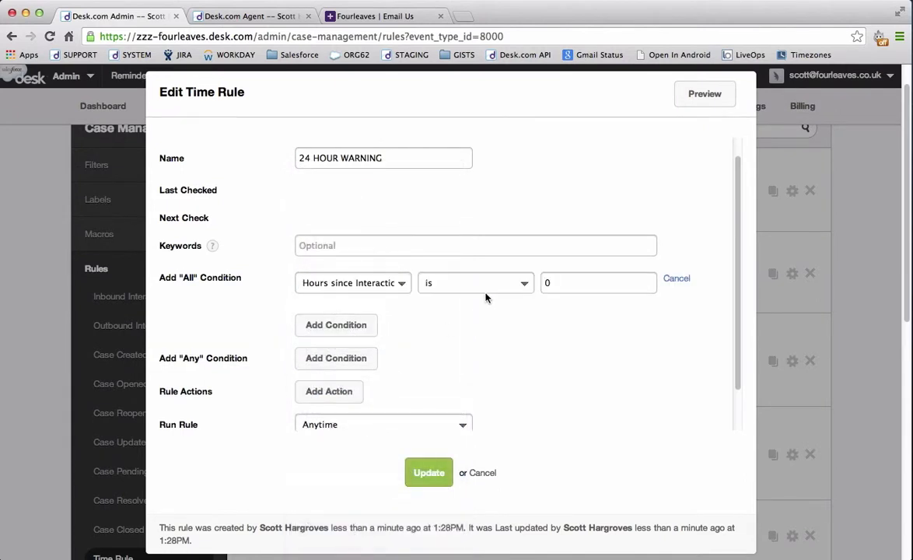
pyautogui.click(487, 286)
pyautogui.click(473, 343)
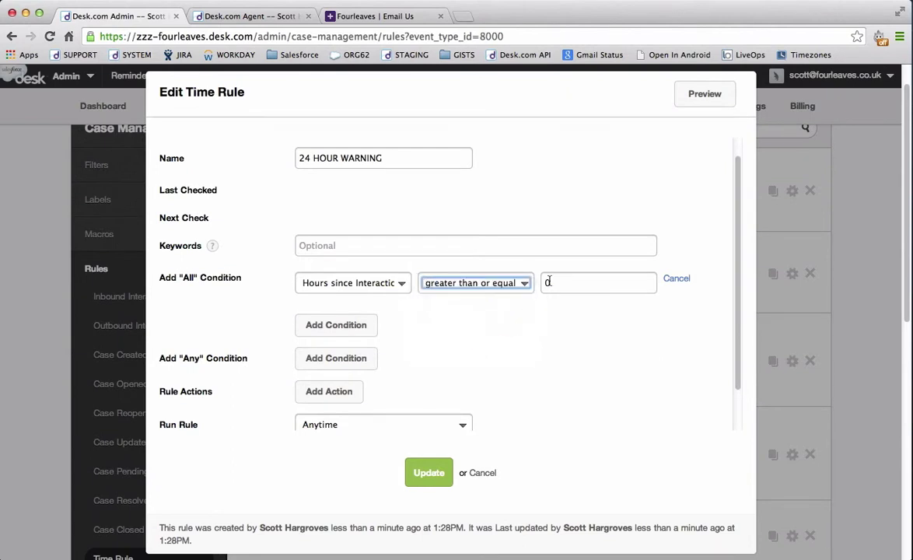
pyautogui.doubleClick(548, 282)
pyautogui.write('24')
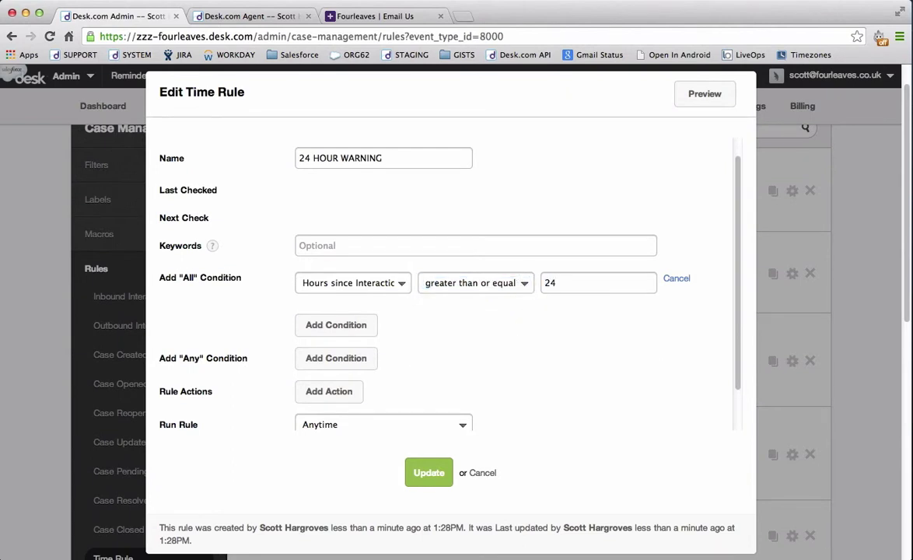
# Add an All condition requiring Case Status less than Resolved
pyautogui.click(334, 326)
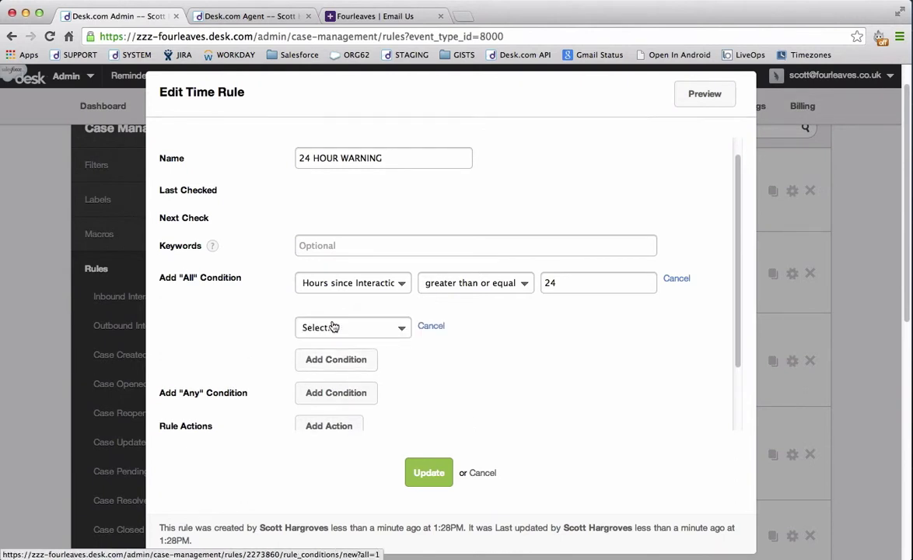
pyautogui.click(332, 326)
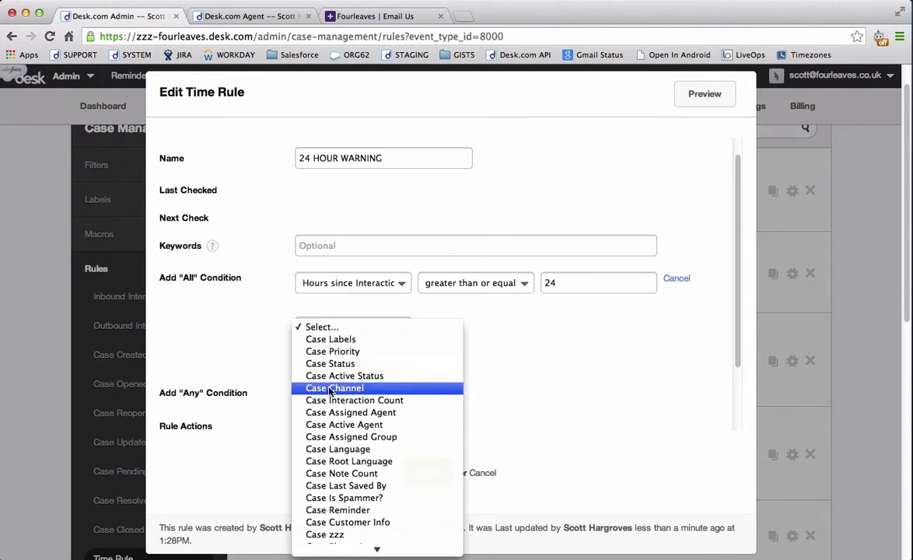
pyautogui.click(330, 363)
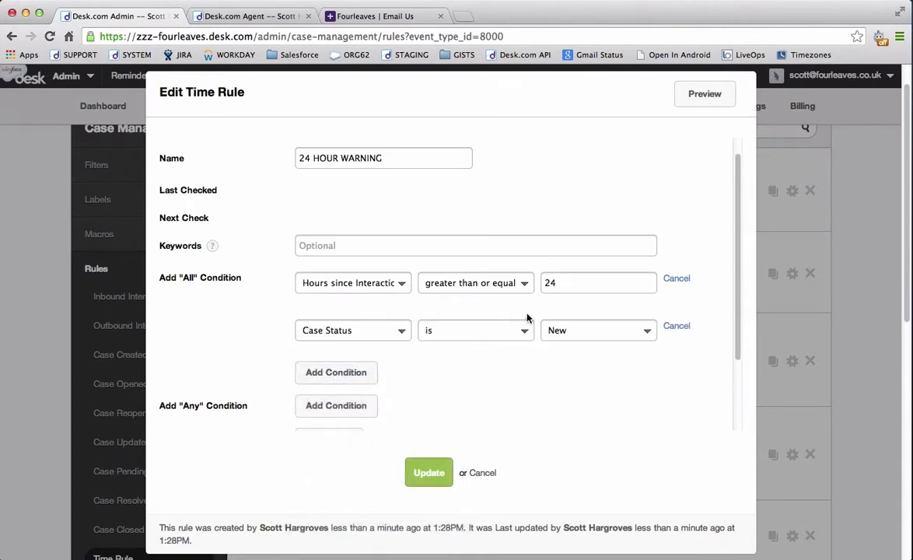
pyautogui.click(498, 331)
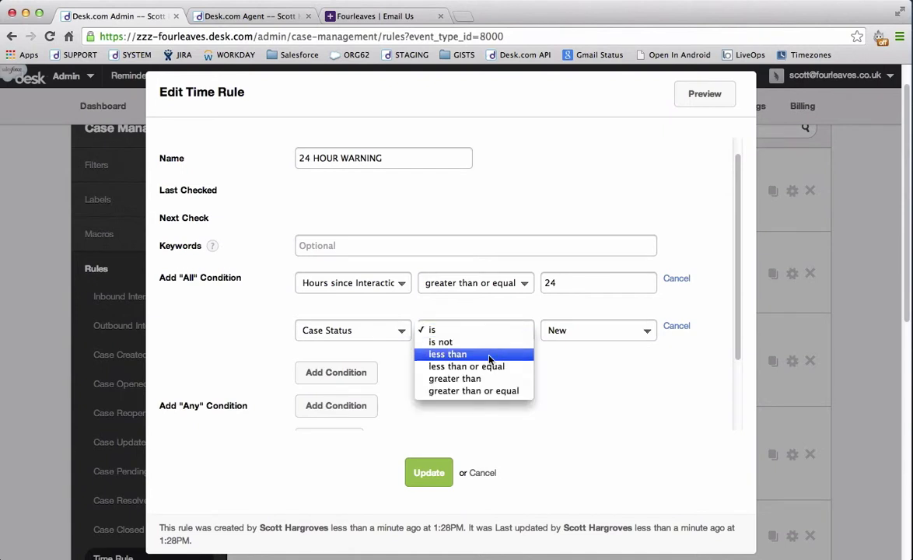
pyautogui.click(490, 356)
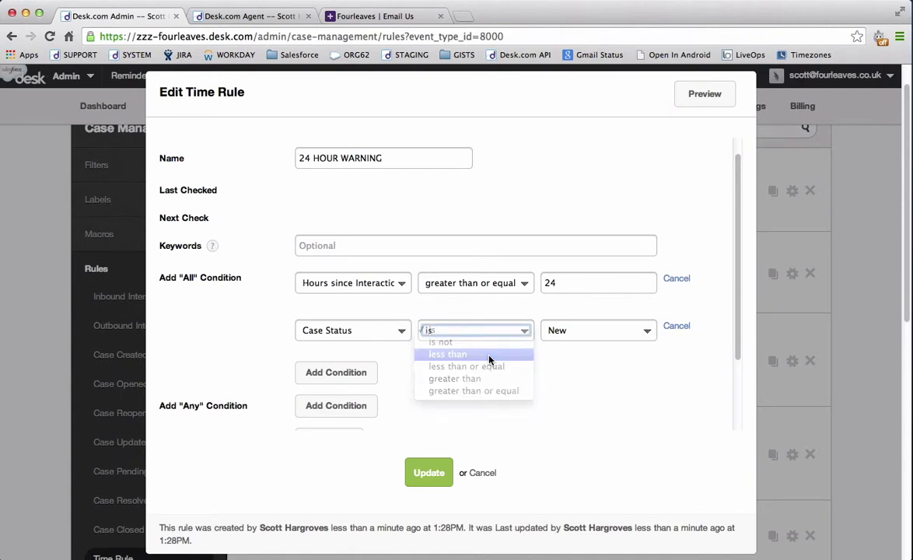
pyautogui.click(574, 336)
pyautogui.click(578, 367)
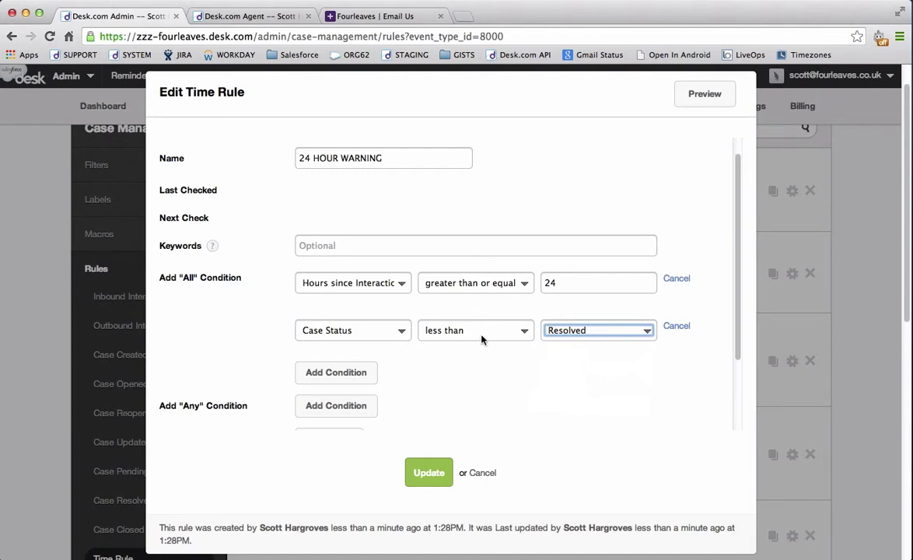
pyautogui.click(584, 333)
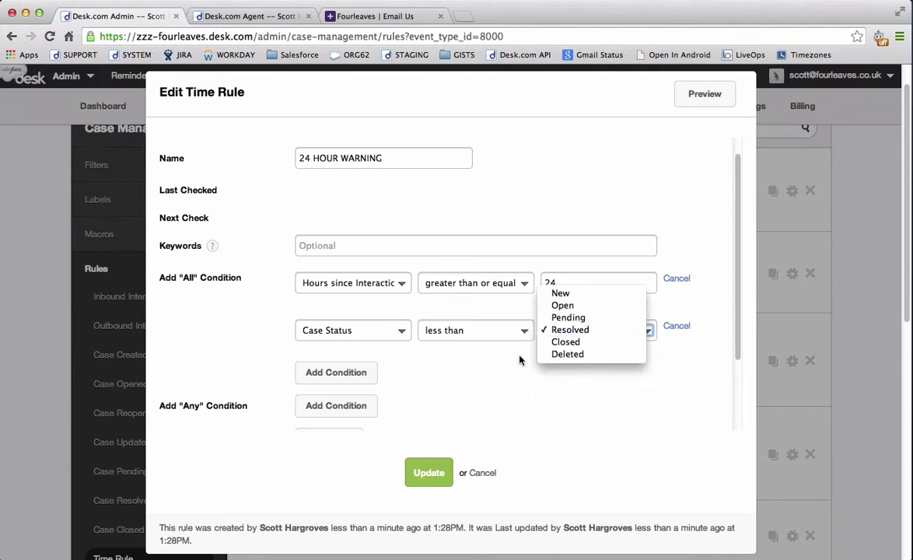
pyautogui.click(544, 330)
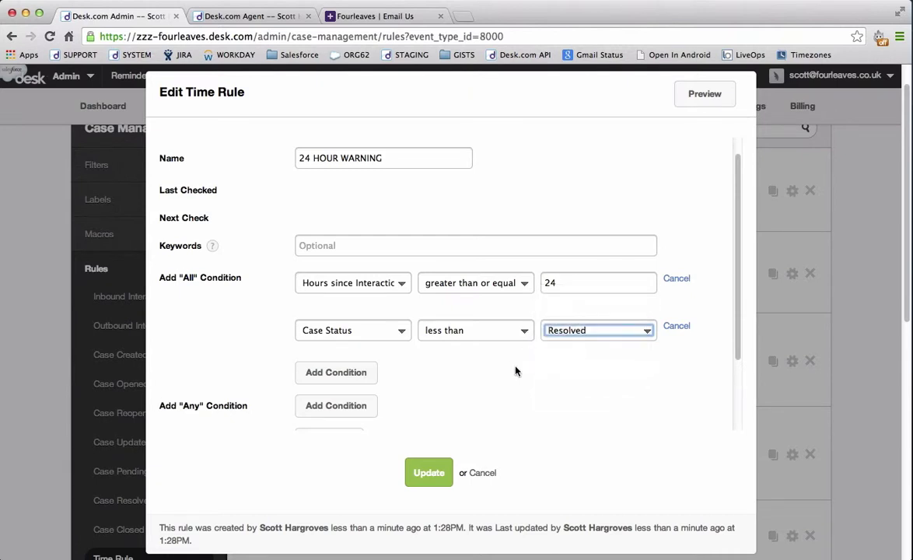
# Add a third All condition: Case Labels does not contain 24 Hour Warning
pyautogui.click(339, 377)
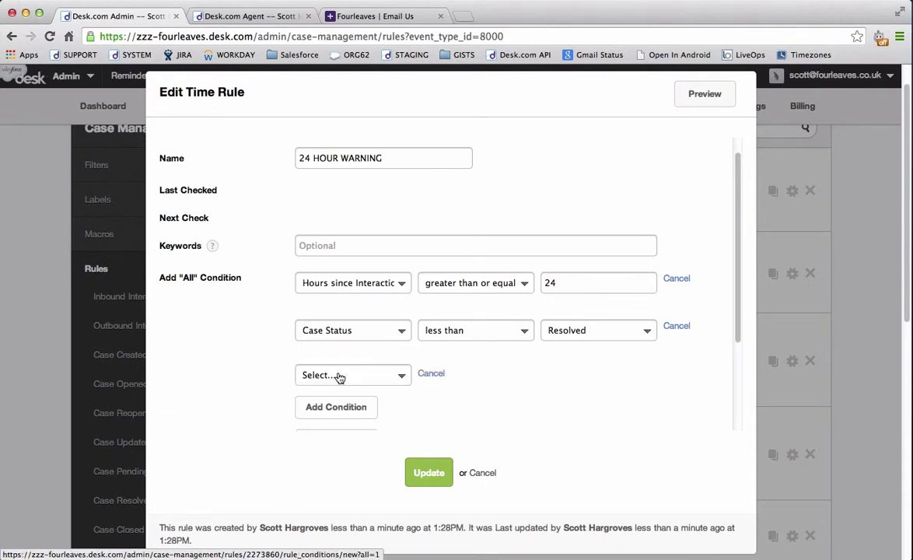
pyautogui.click(337, 376)
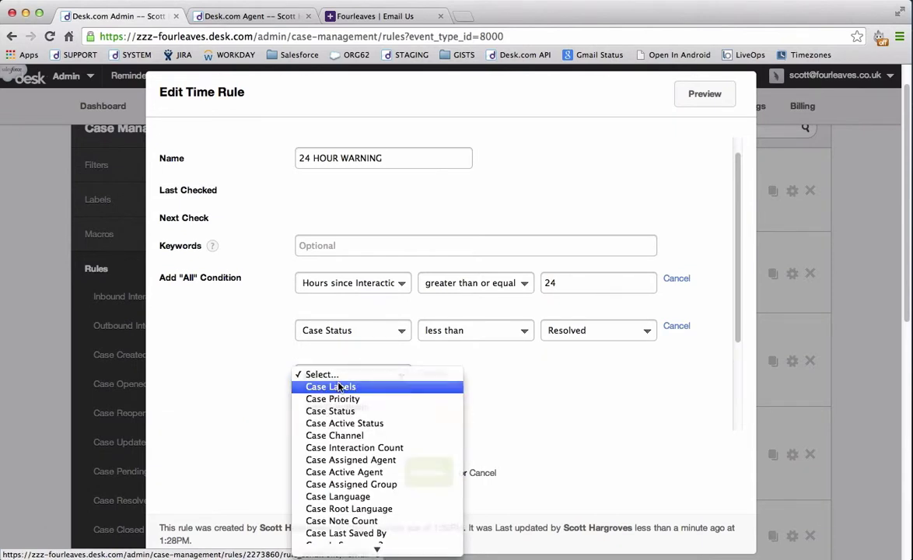
pyautogui.click(332, 386)
pyautogui.click(451, 379)
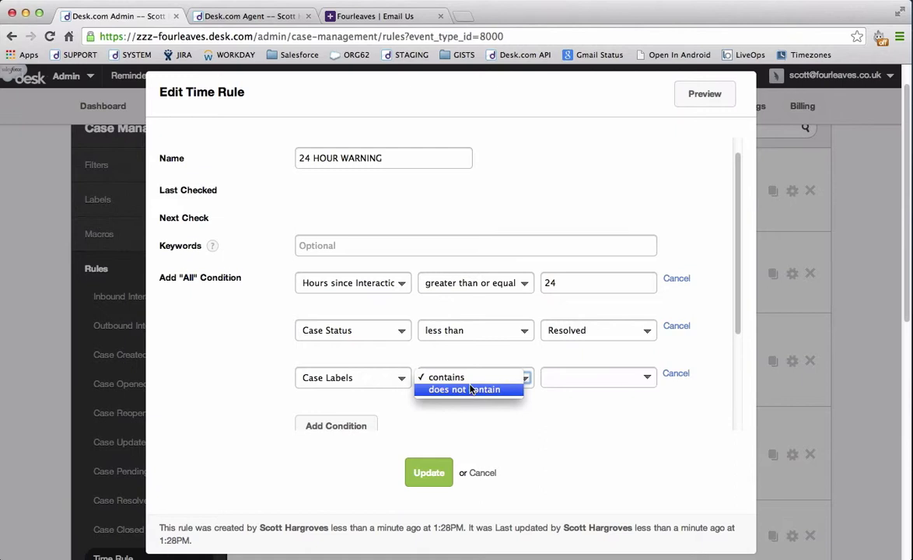
pyautogui.click(470, 392)
pyautogui.click(562, 376)
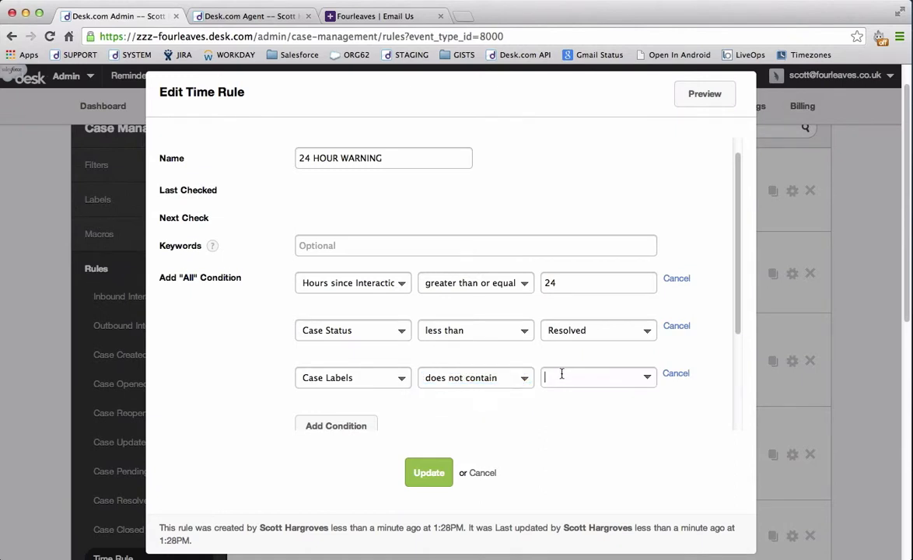
pyautogui.write('24')
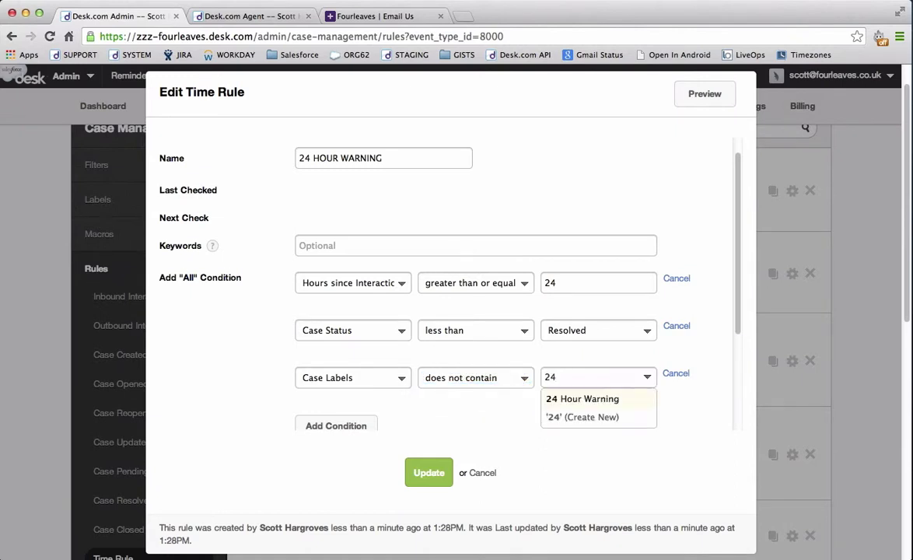
pyautogui.press('Return')
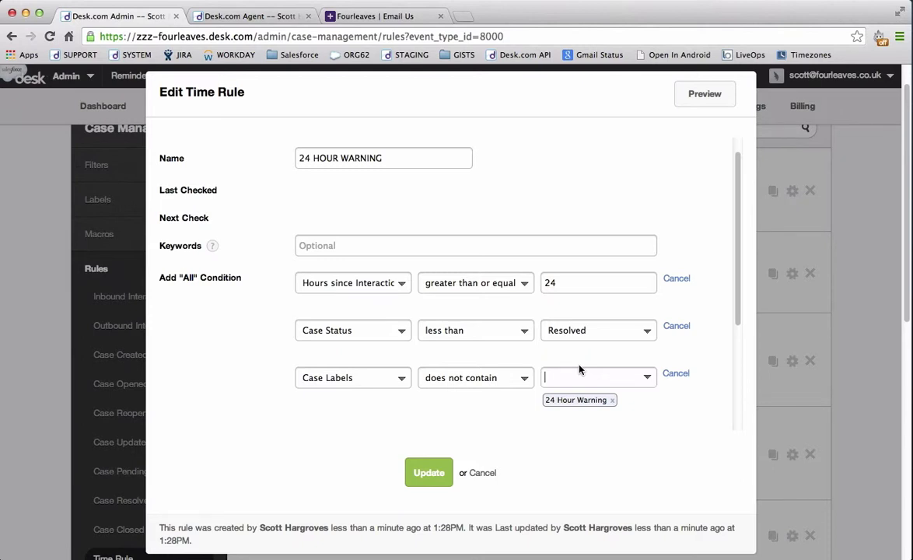
pyautogui.scroll(-5, 580, 369)
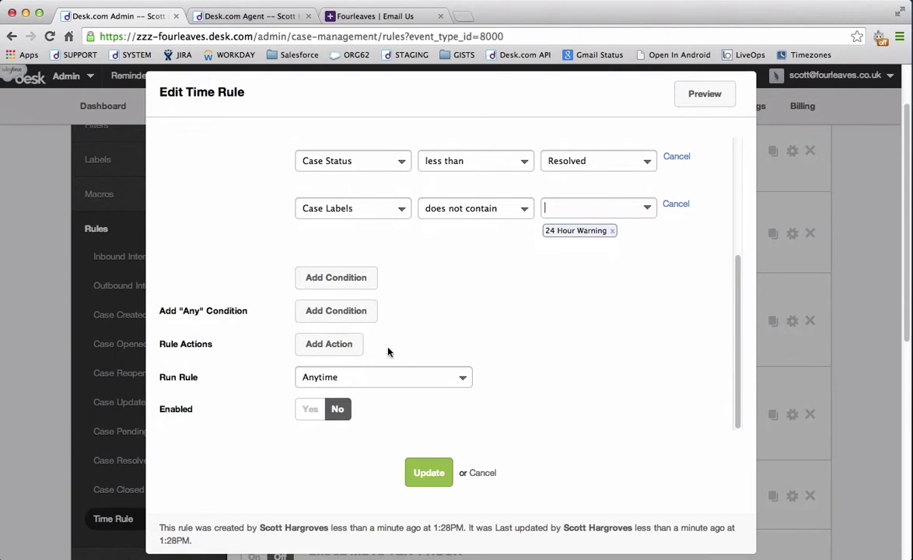
# Add an Append Case Labels action with the 24 Hour Warning label
pyautogui.click(318, 352)
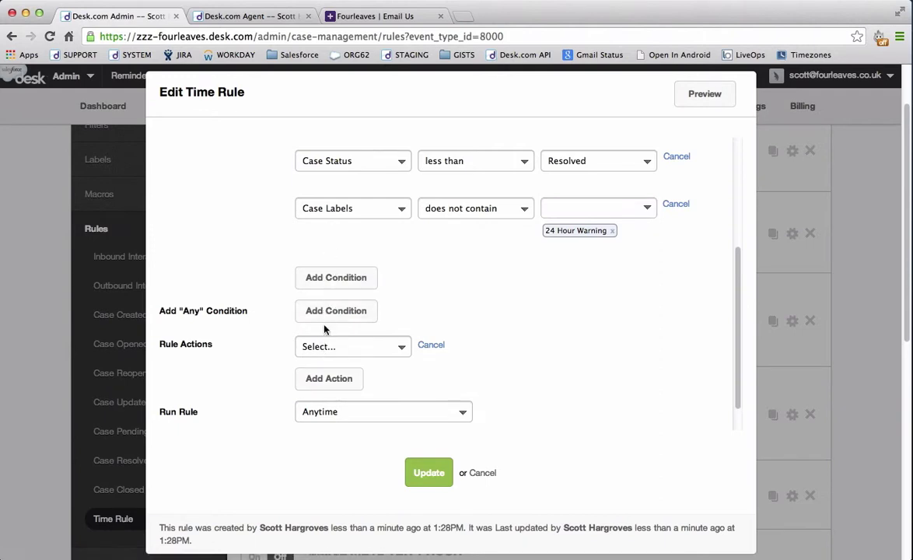
pyautogui.click(319, 352)
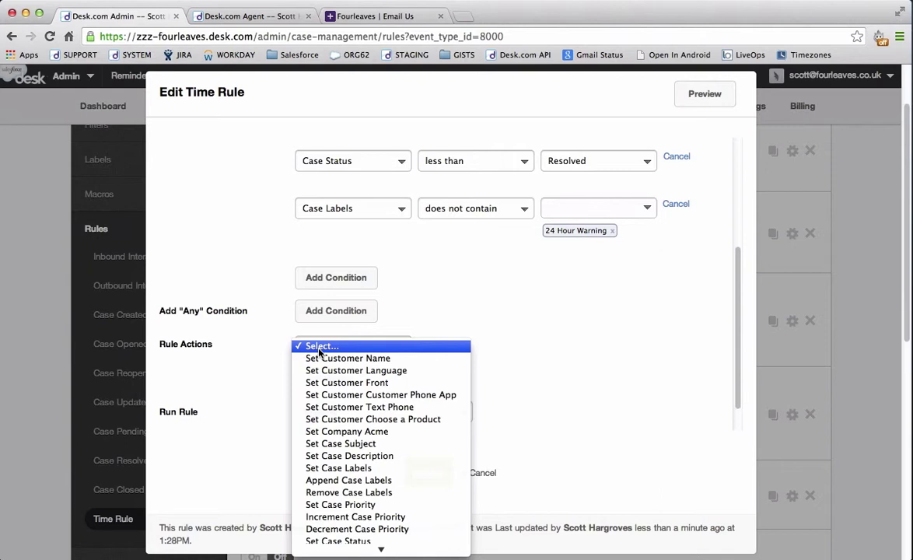
pyautogui.click(342, 480)
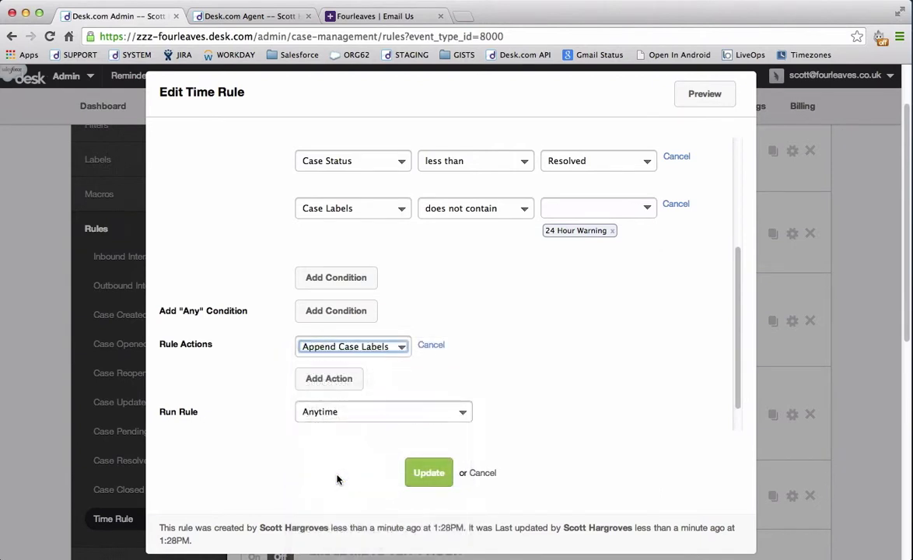
pyautogui.click(489, 350)
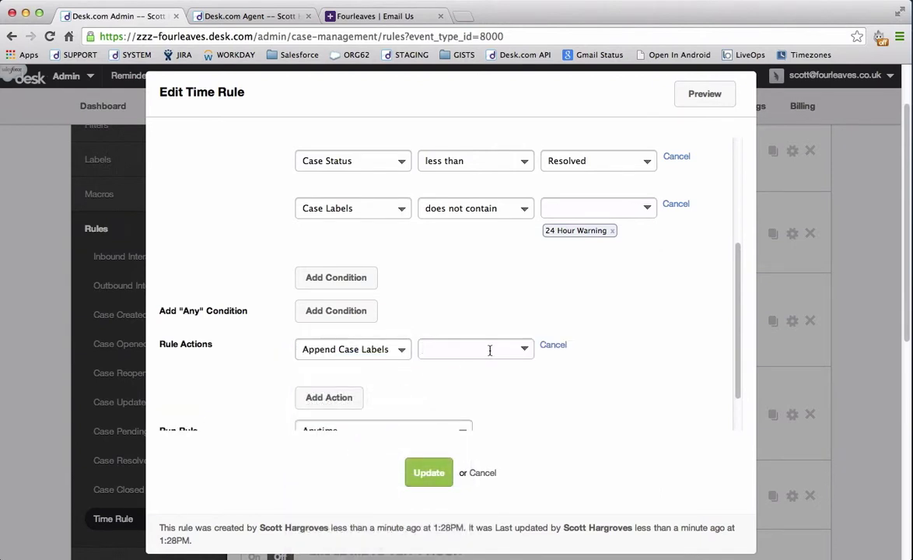
pyautogui.write('24')
pyautogui.press('Return')
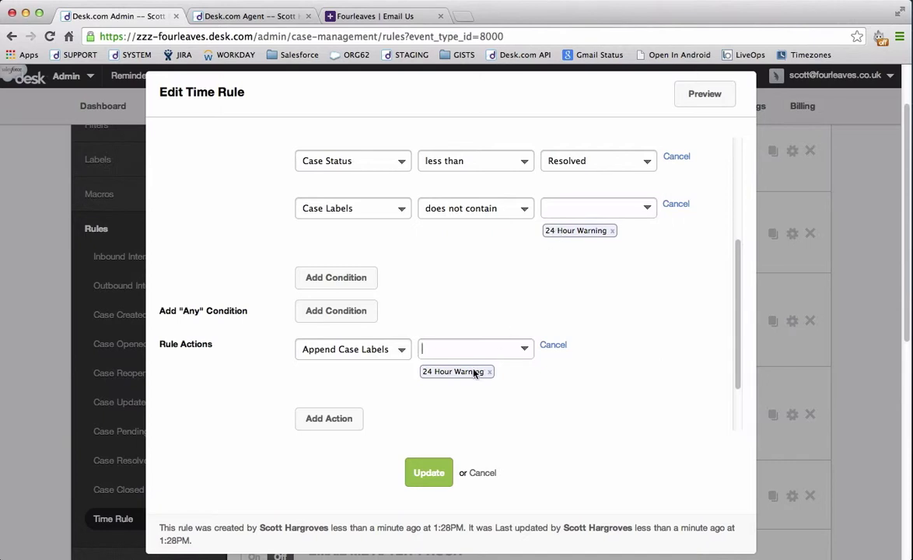
# Add a Set Case Priority action with the value 10 - Critical
pyautogui.scroll(-1, 472, 371)
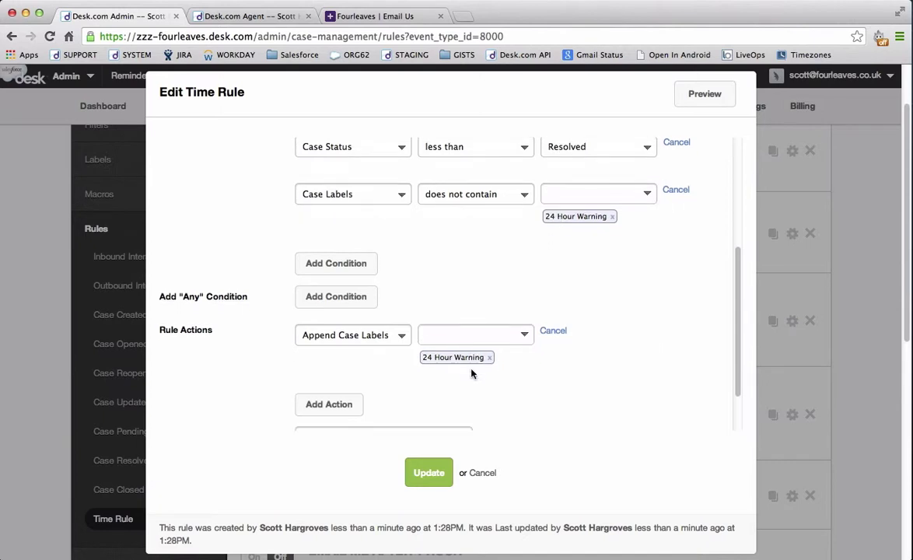
pyautogui.click(344, 405)
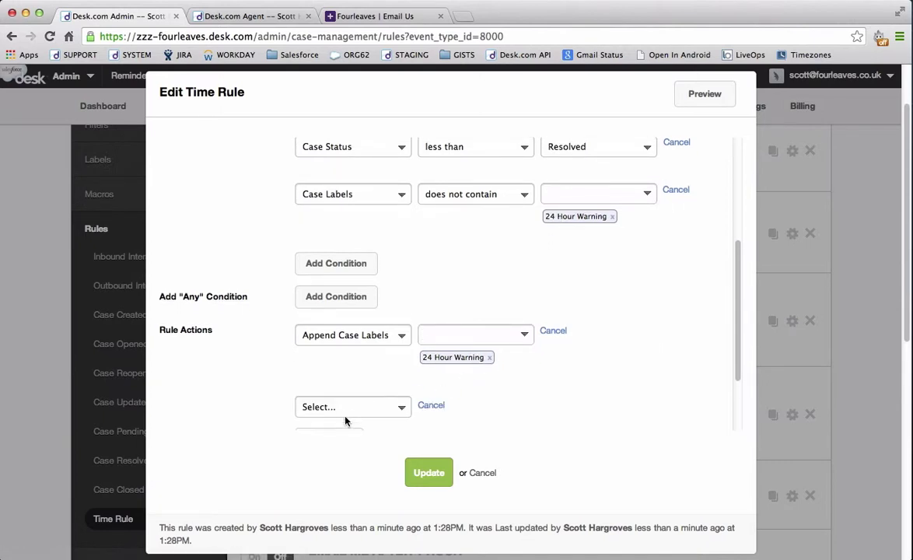
pyautogui.click(353, 406)
pyautogui.scroll(-3, 353, 471)
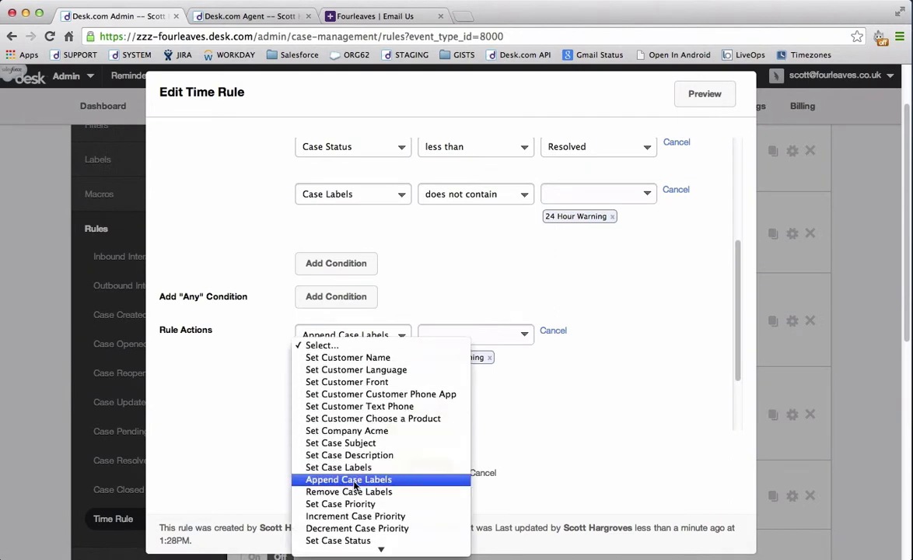
pyautogui.click(352, 492)
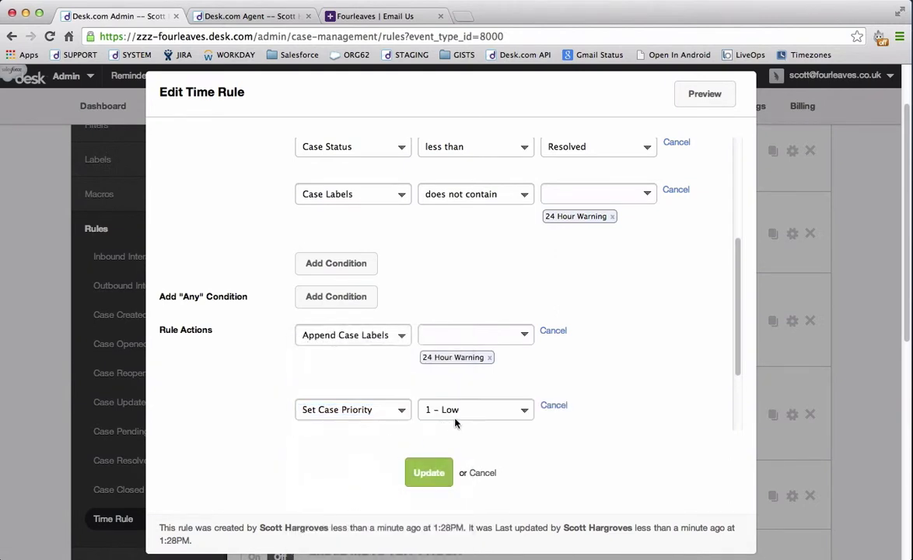
pyautogui.click(474, 410)
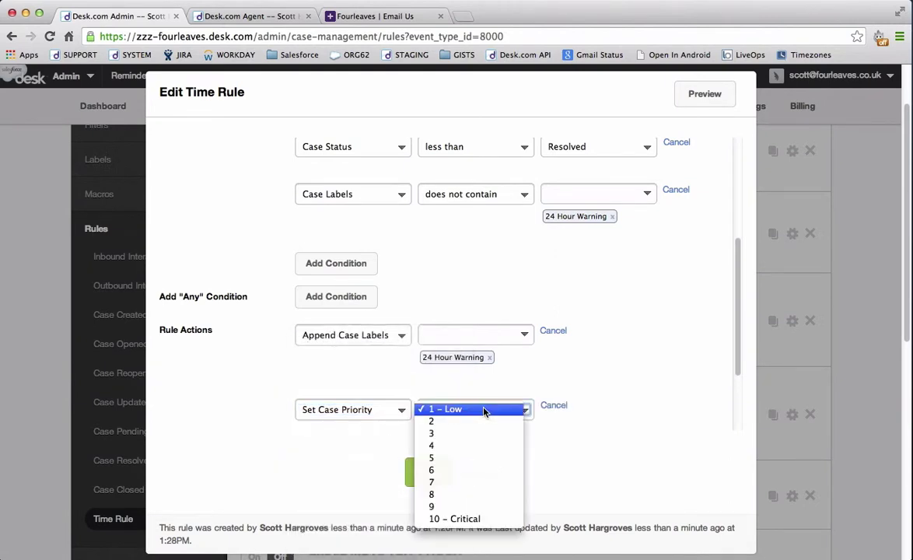
pyautogui.click(466, 519)
pyautogui.scroll(-1, 453, 449)
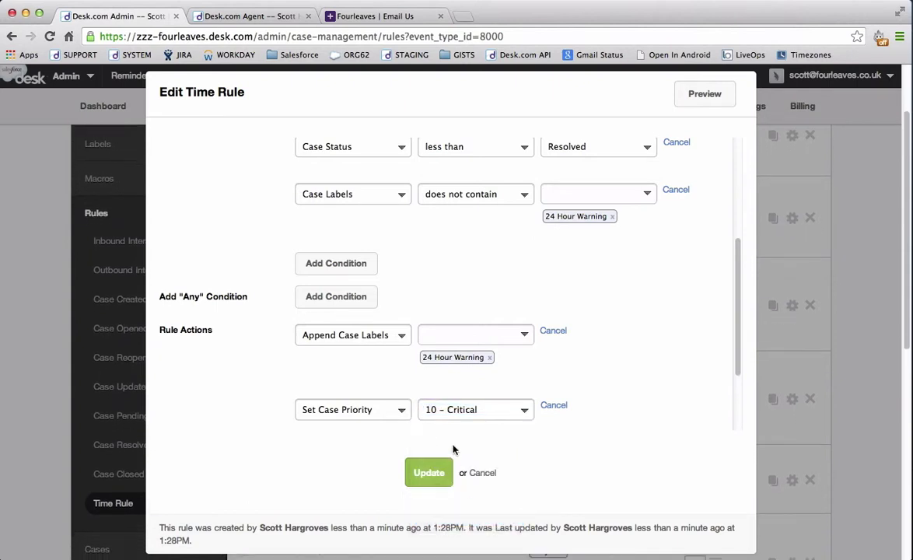
pyautogui.scroll(-3, 447, 404)
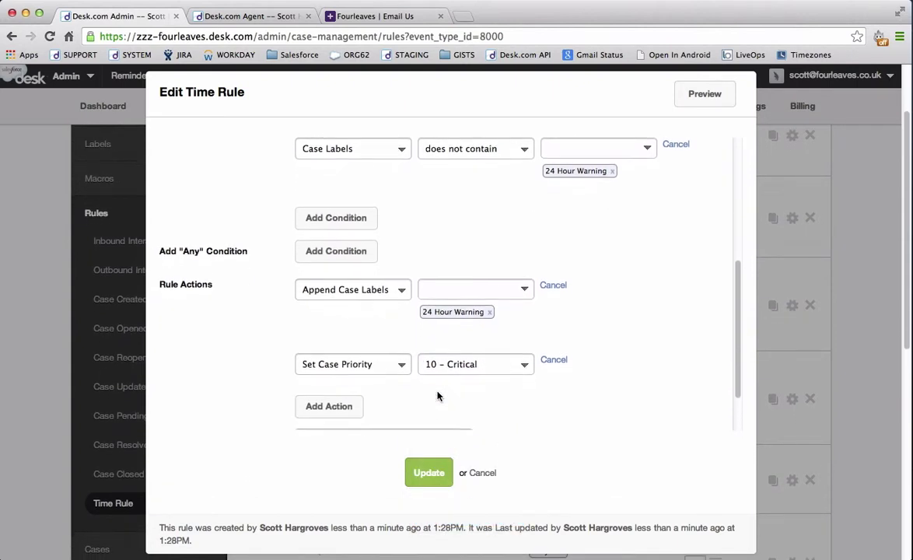
# Add a Send Notification Email action using the EMAIL ALL theme
pyautogui.click(346, 402)
pyautogui.click(345, 403)
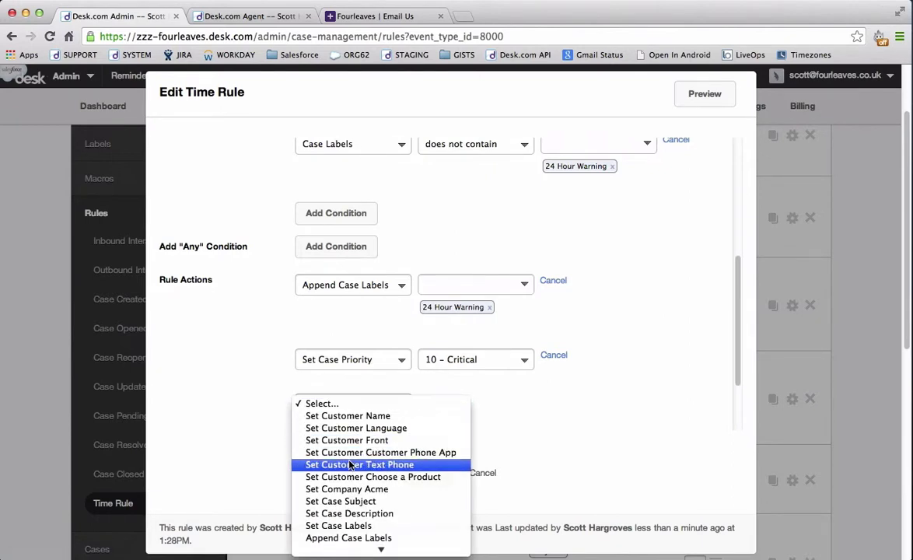
pyautogui.scroll(-3, 350, 464)
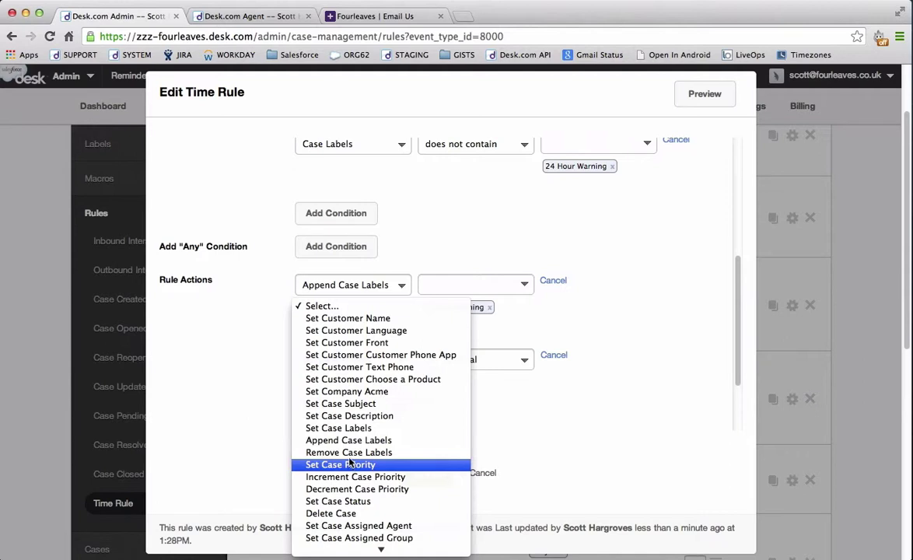
pyautogui.scroll(-10, 350, 454)
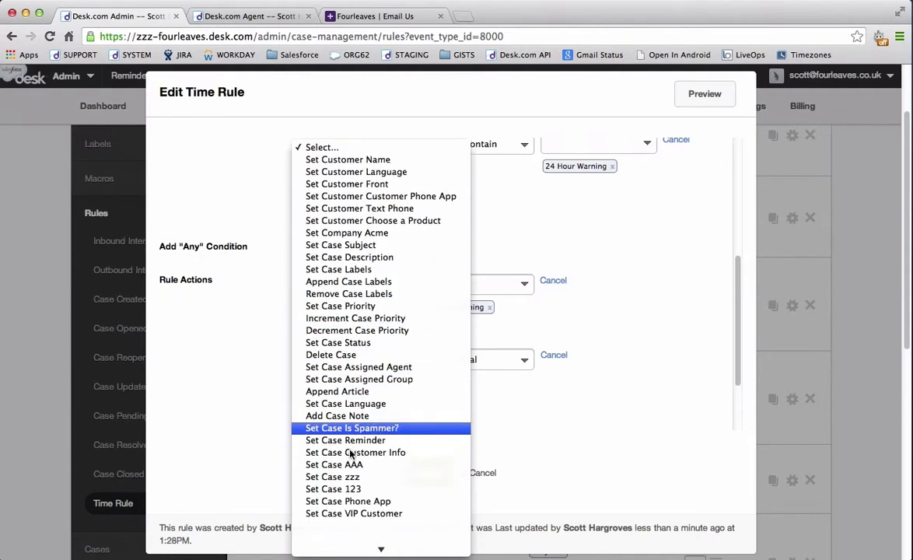
pyautogui.click(348, 510)
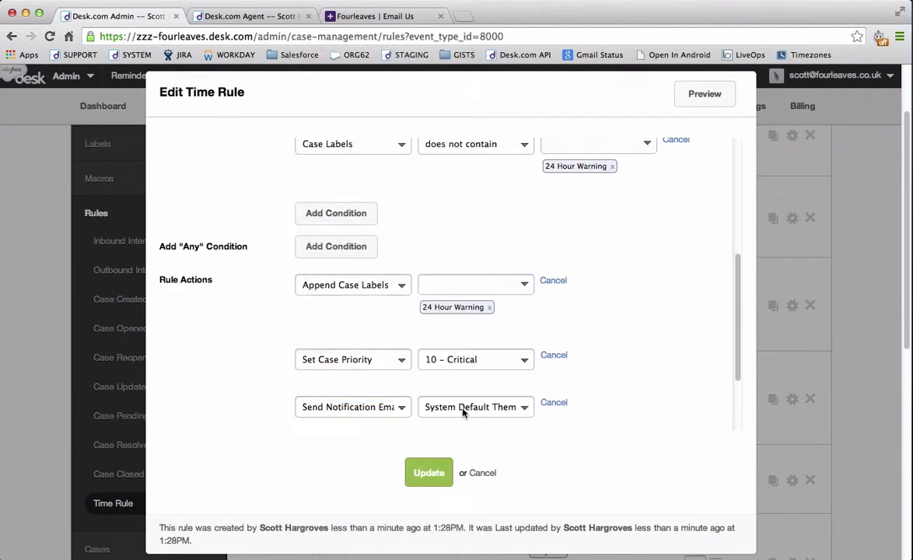
pyautogui.click(429, 407)
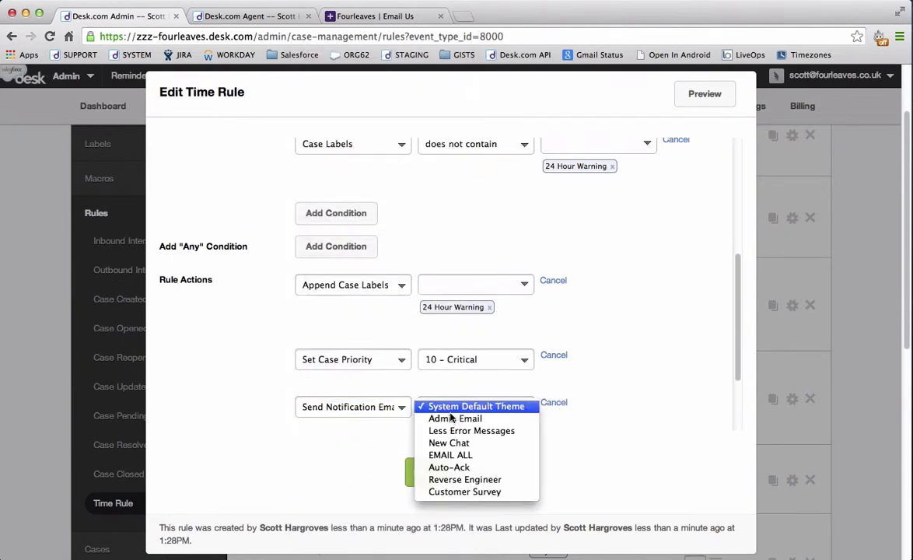
pyautogui.click(450, 454)
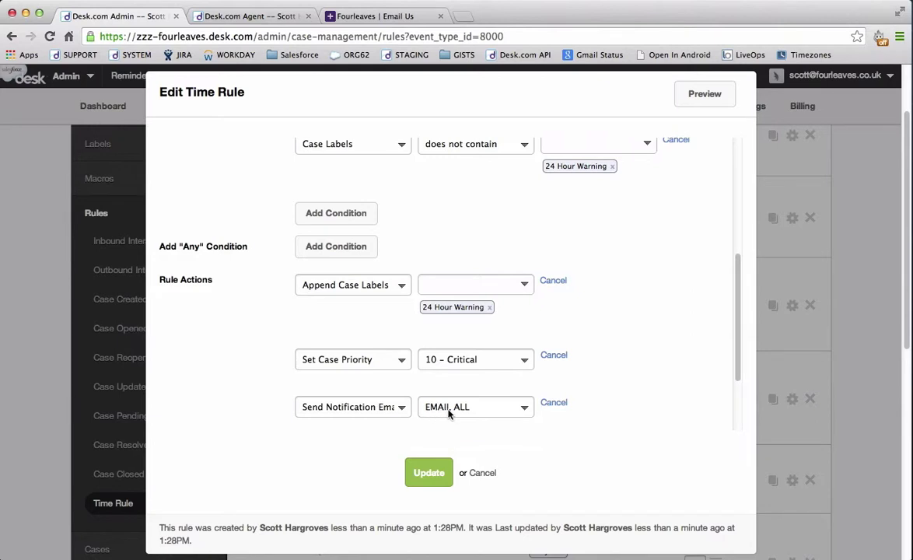
# Set Enabled to Yes for 24 HOUR WARNING and update the rule
pyautogui.scroll(-1, 448, 412)
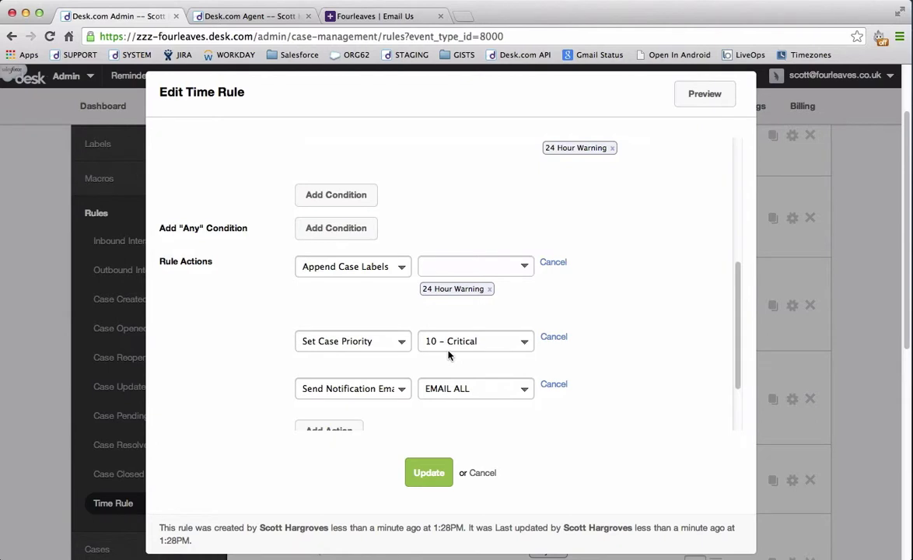
pyautogui.scroll(-4, 447, 355)
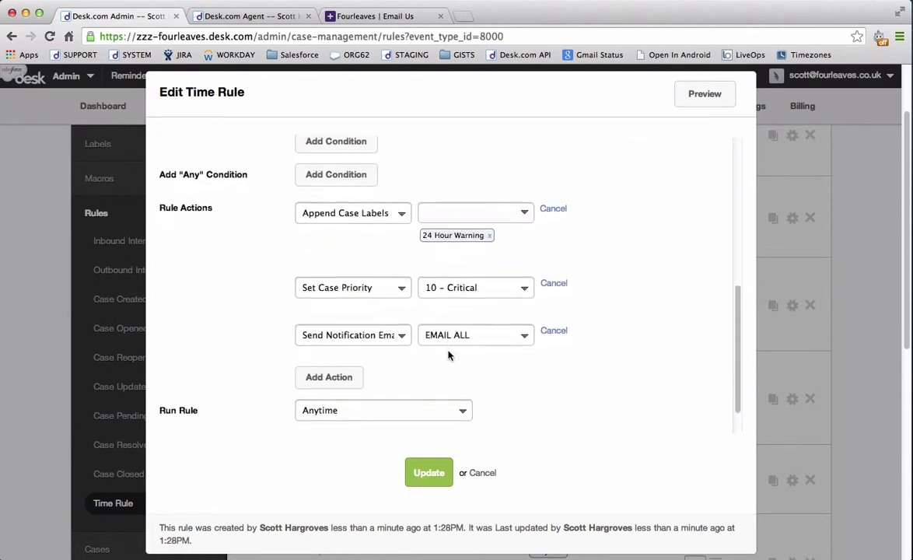
pyautogui.scroll(-1, 448, 355)
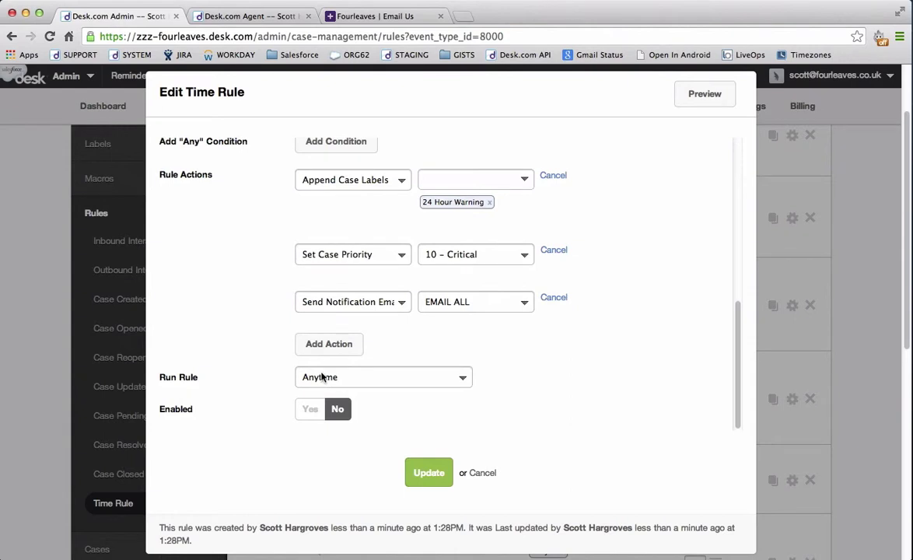
pyautogui.click(312, 411)
pyautogui.click(434, 475)
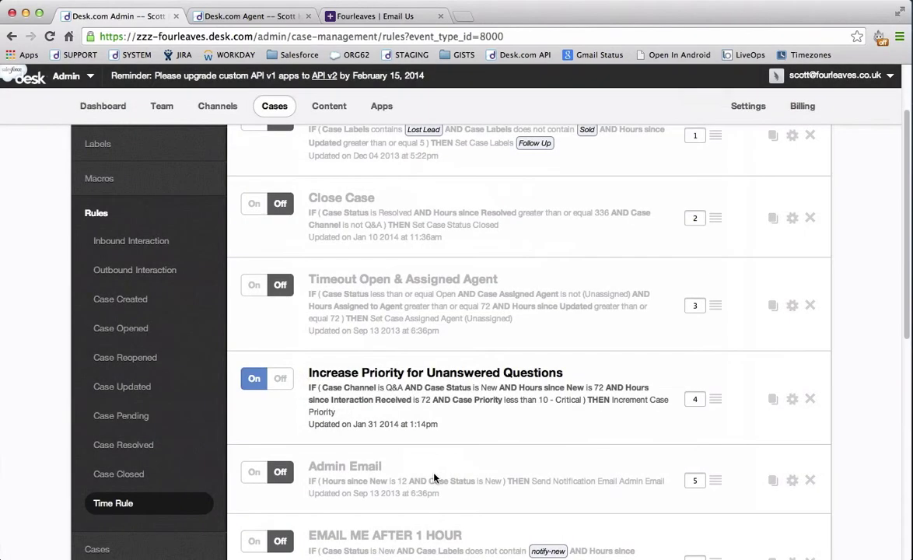
# Scroll the Time Rule list to confirm 24 HOUR WARNING is listed as On
pyautogui.scroll(-10, 434, 478)
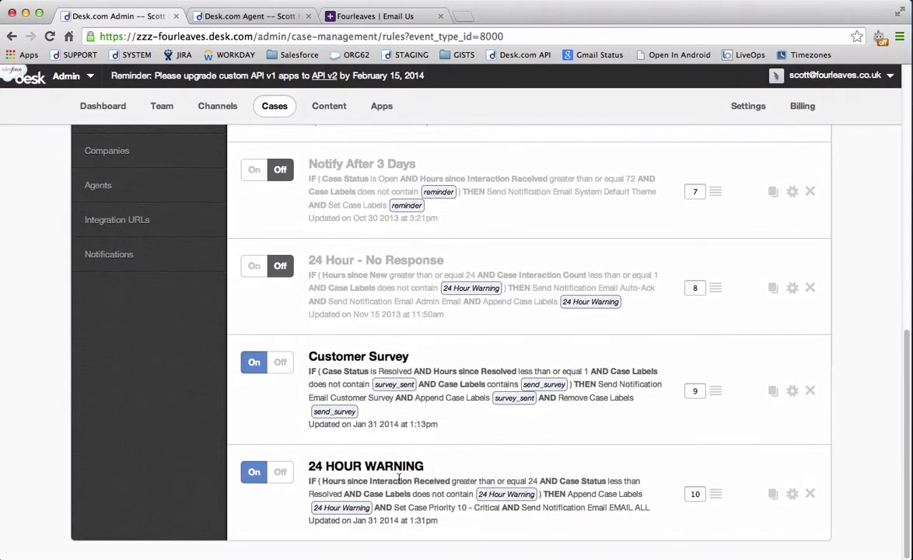